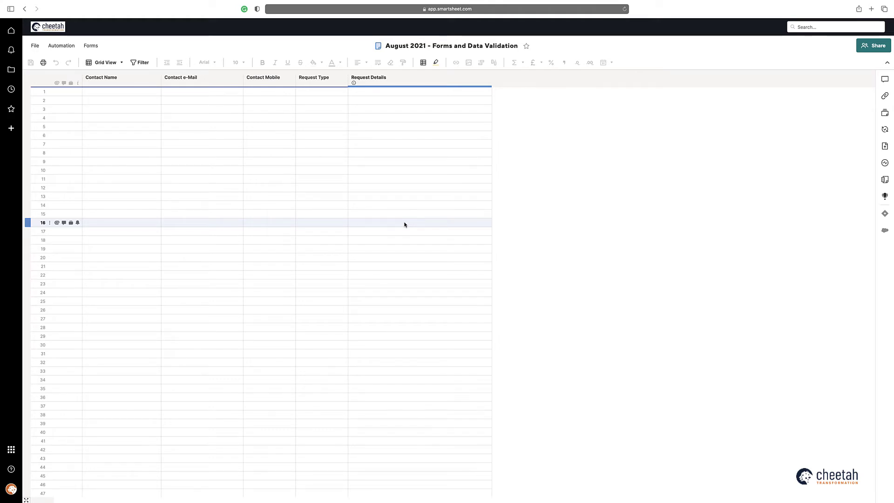
- Review the auto-save and regional options in Personal Settings, then close without saving
{"action": "left_click", "coordinate": [12, 489]}
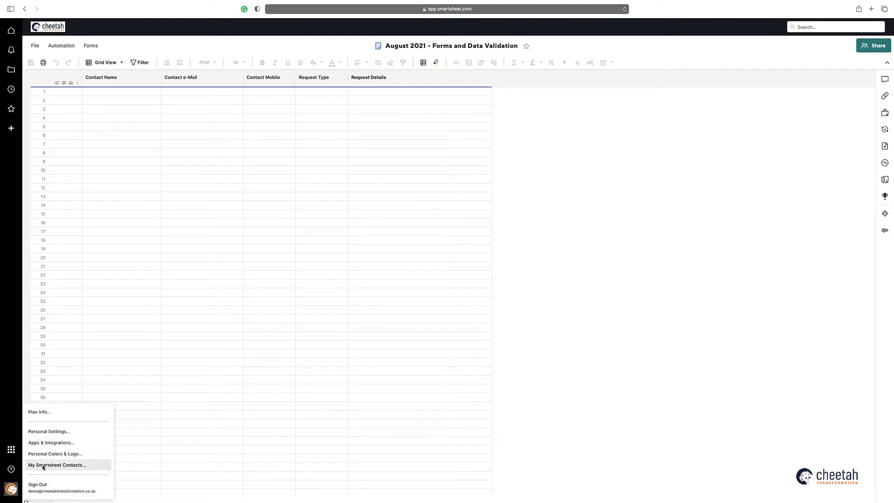
{"action": "left_click", "coordinate": [58, 431]}
{"action": "left_click", "coordinate": [282, 212]}
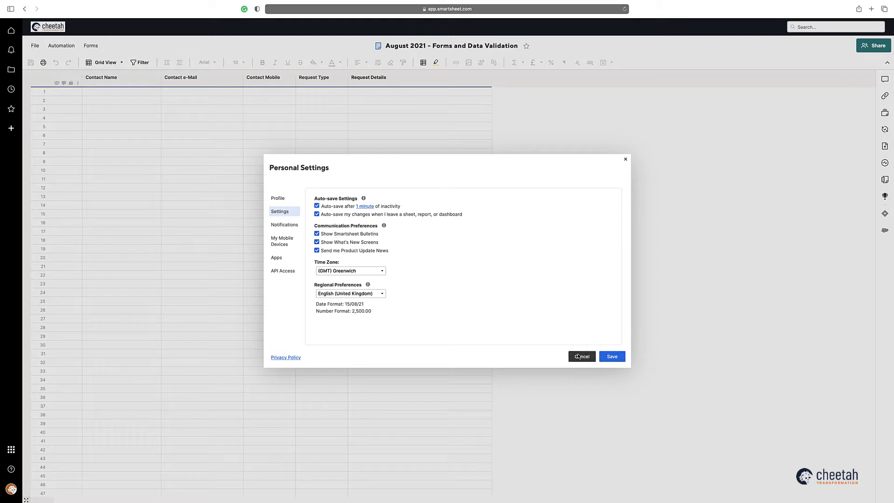
{"action": "left_click", "coordinate": [581, 356]}
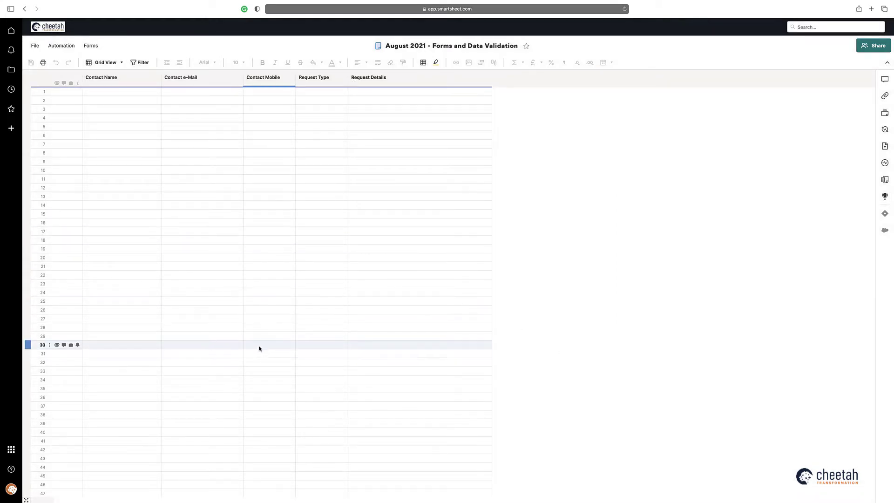
- Open the Non Data Validation form from Manage Forms in the form editor
{"action": "left_click", "coordinate": [91, 46]}
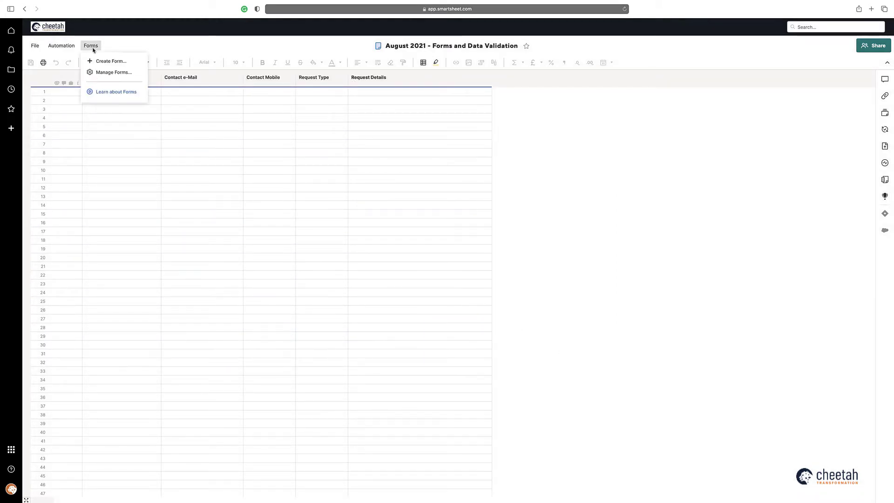
{"action": "left_click", "coordinate": [111, 72]}
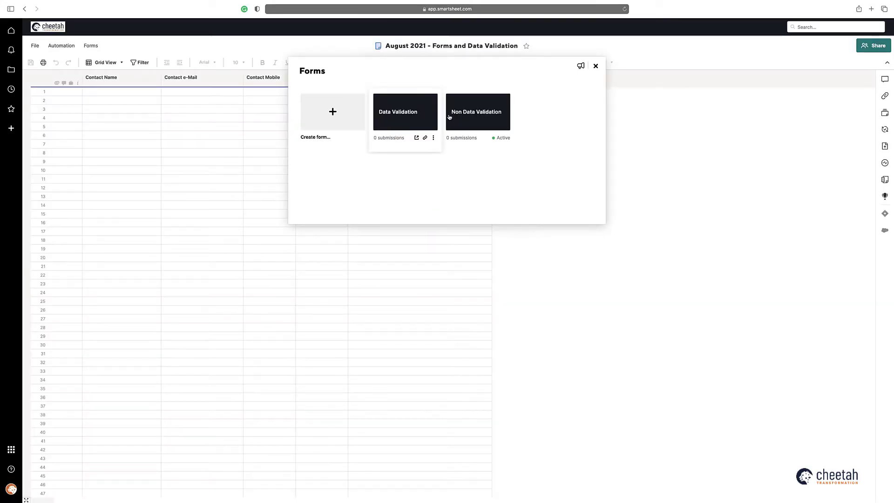
{"action": "left_click", "coordinate": [472, 116]}
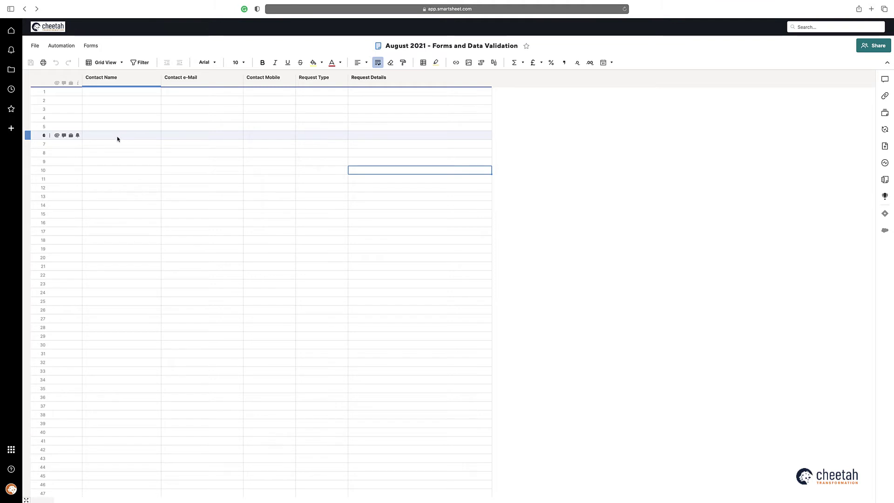
{"action": "left_click", "coordinate": [95, 46]}
{"action": "left_click", "coordinate": [105, 73]}
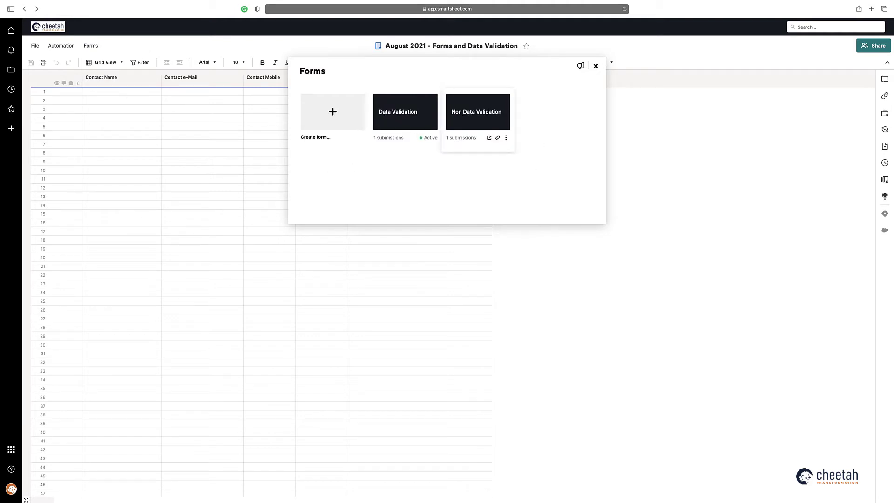
{"action": "left_click", "coordinate": [471, 119]}
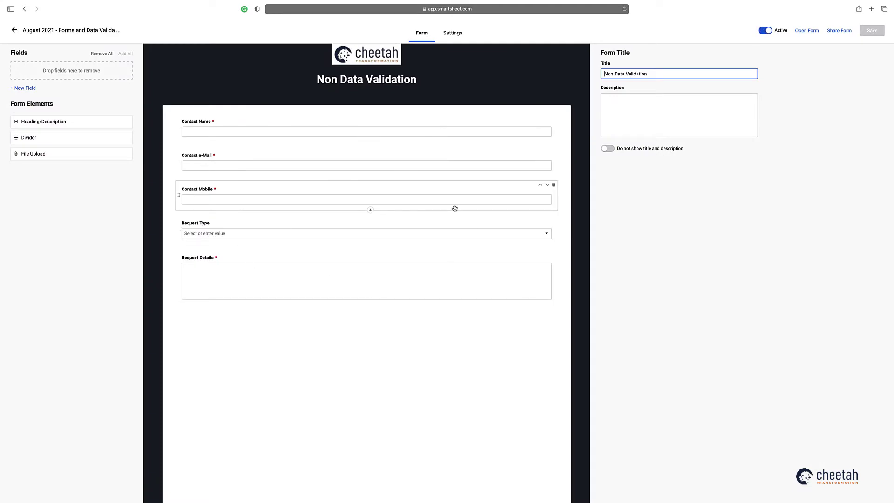
- On the live form, enter the contact's name and a non-address e-mail entry
{"action": "left_click", "coordinate": [803, 31]}
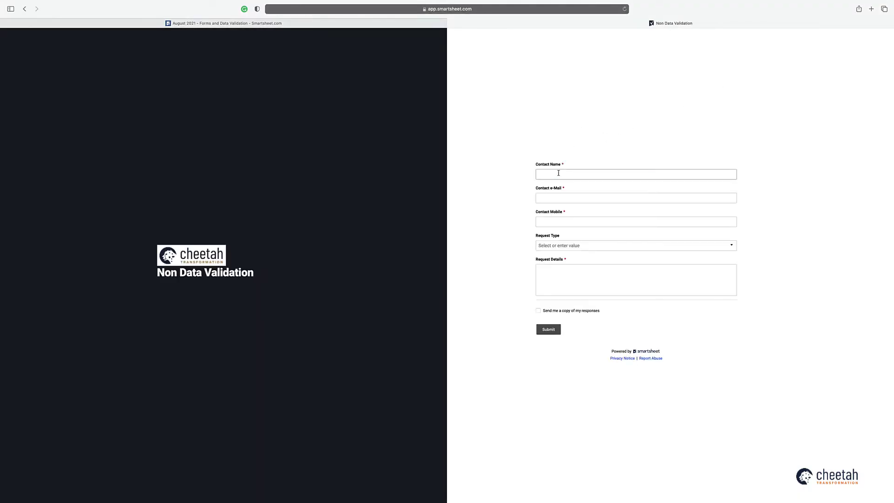
{"action": "left_click", "coordinate": [558, 172]}
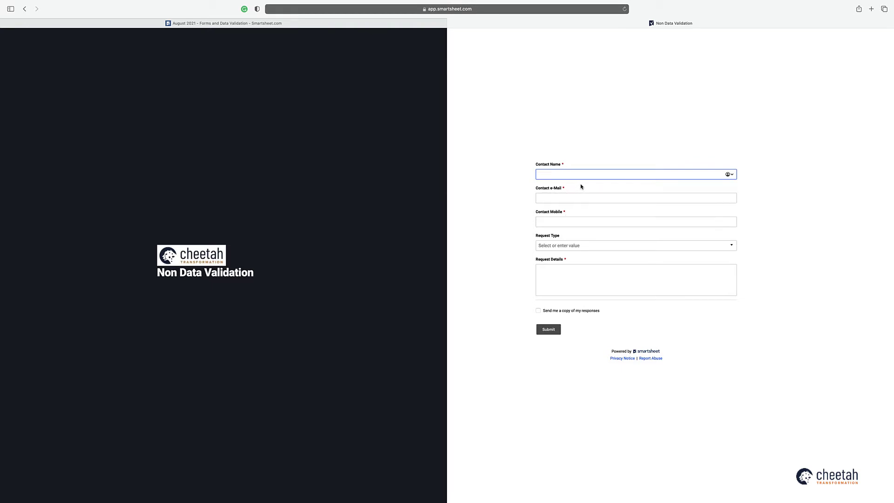
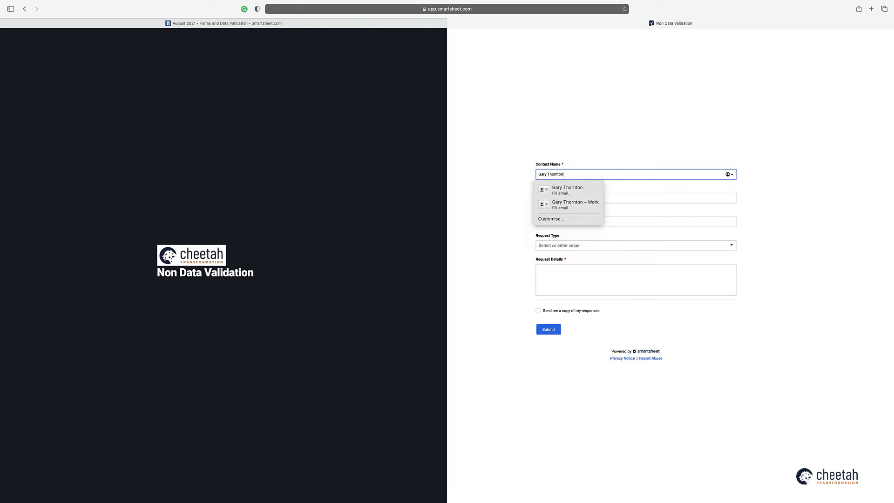
{"action": "key", "text": "Tab"}
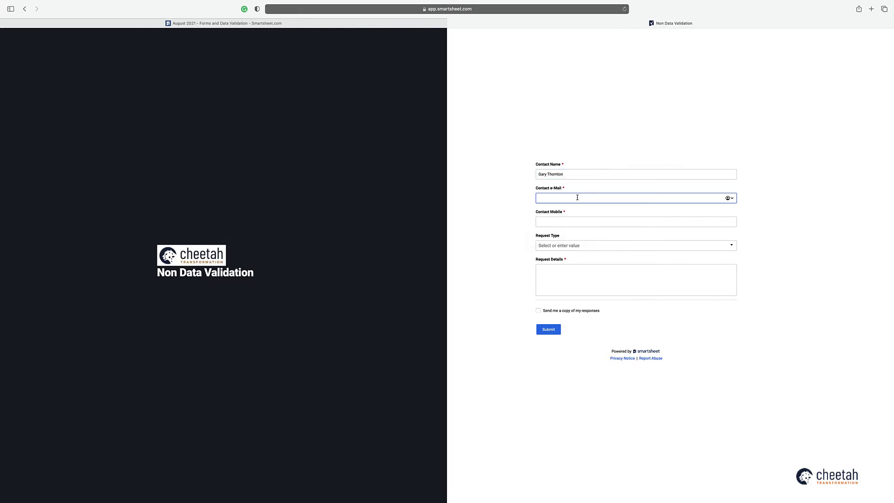
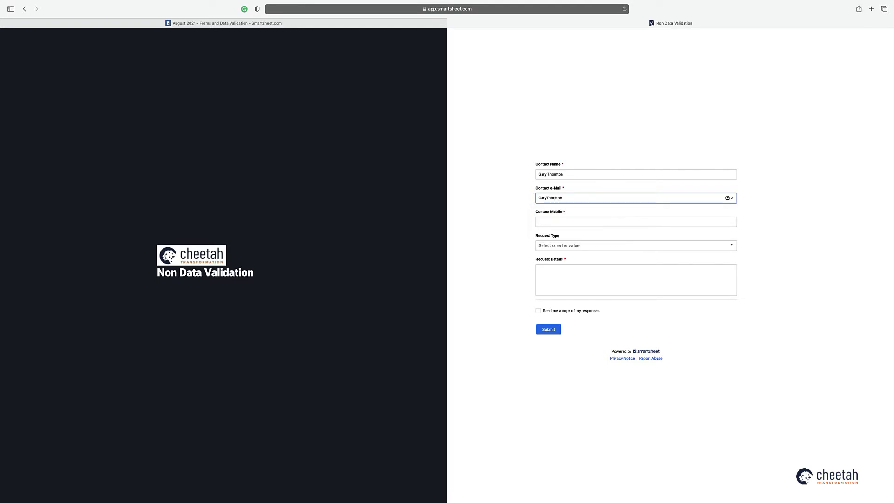
{"action": "left_click", "coordinate": [635, 222]}
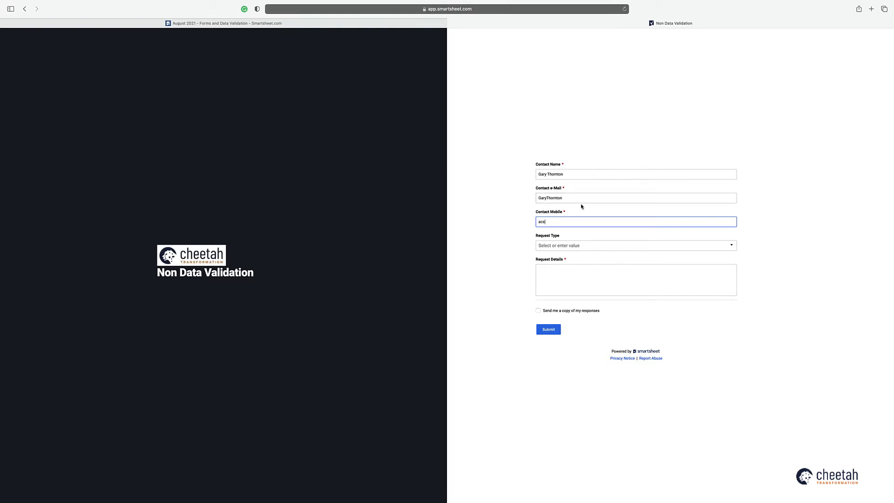
- Choose Sales as request type, add details 'Please co', submit, and close the form tab
{"action": "left_click", "coordinate": [550, 247]}
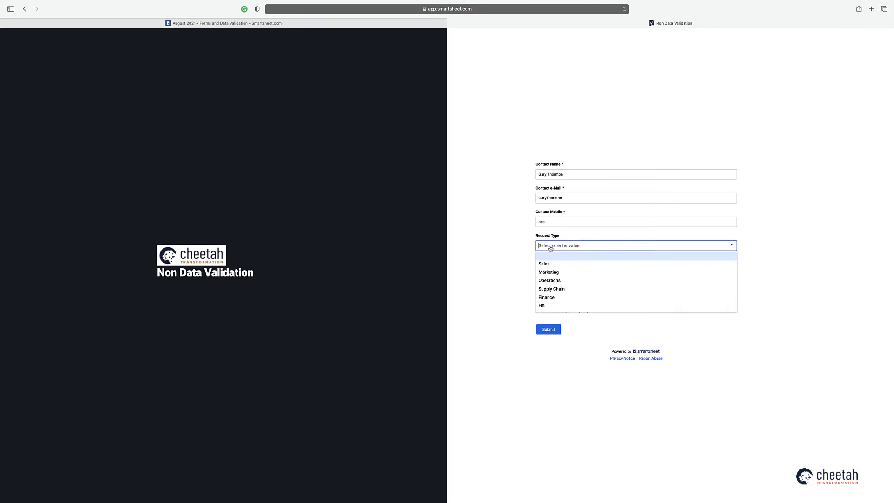
{"action": "left_click", "coordinate": [554, 262]}
{"action": "left_click", "coordinate": [557, 271]}
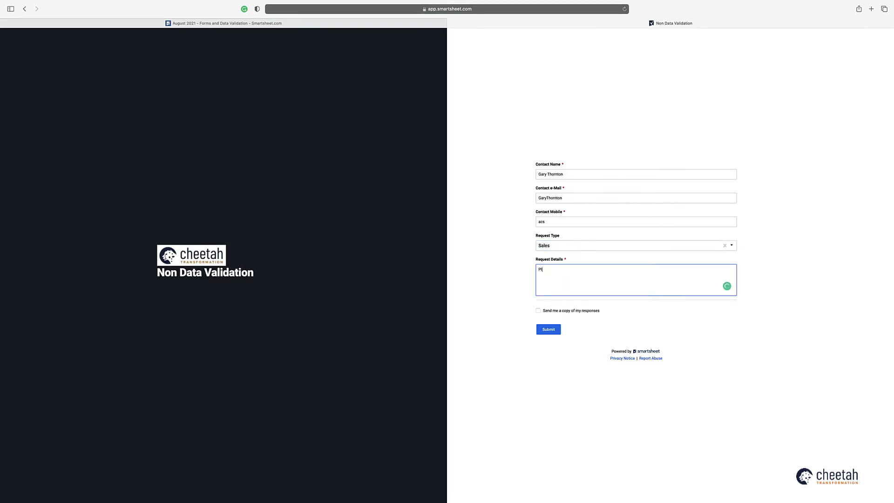
{"action": "type", "text": "Please contact me..."}
{"action": "left_click", "coordinate": [550, 329]}
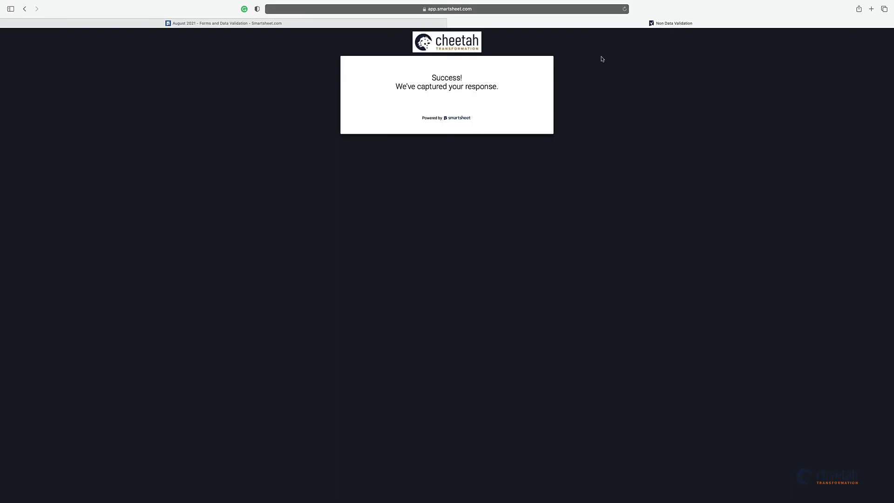
{"action": "left_click", "coordinate": [450, 23]}
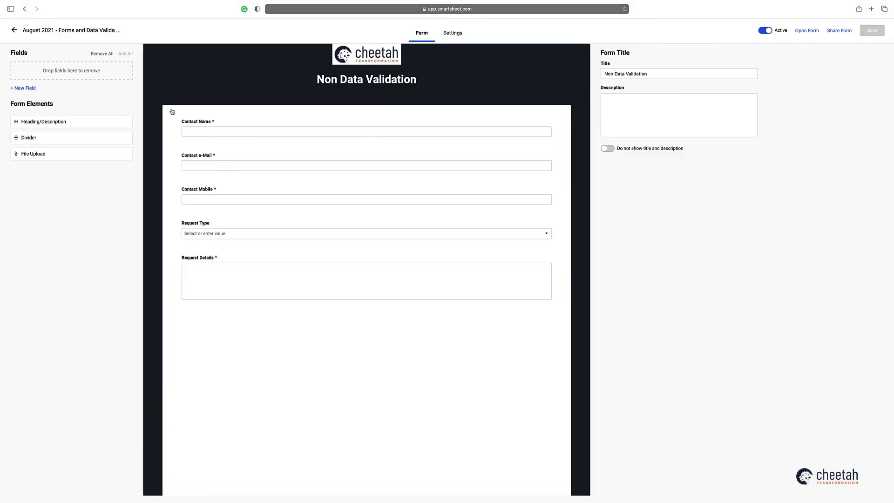
- Back on the sheet, refresh to load the row 1 submission, then reopen the forms list
{"action": "left_click", "coordinate": [82, 37]}
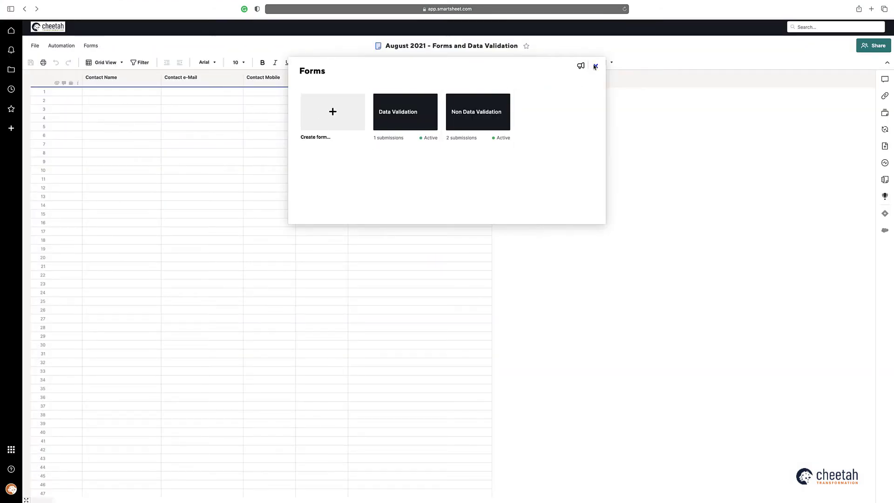
{"action": "left_click", "coordinate": [595, 66]}
{"action": "left_click", "coordinate": [536, 46]}
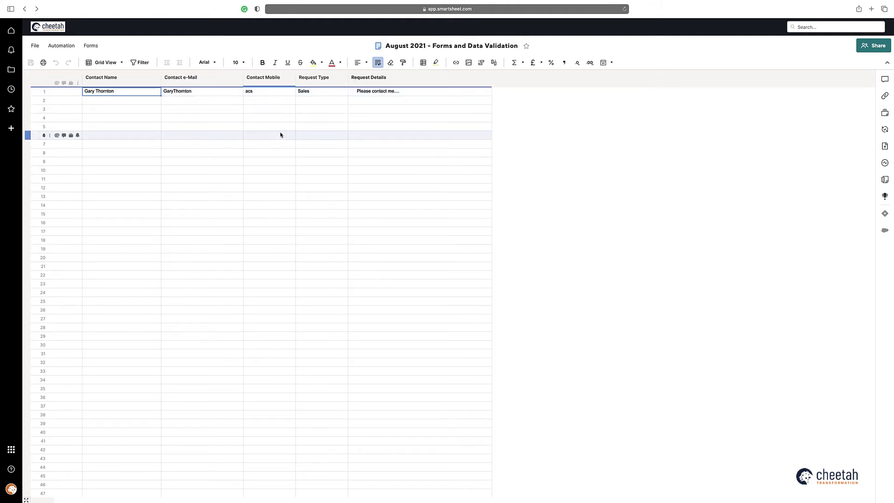
{"action": "left_click", "coordinate": [91, 45]}
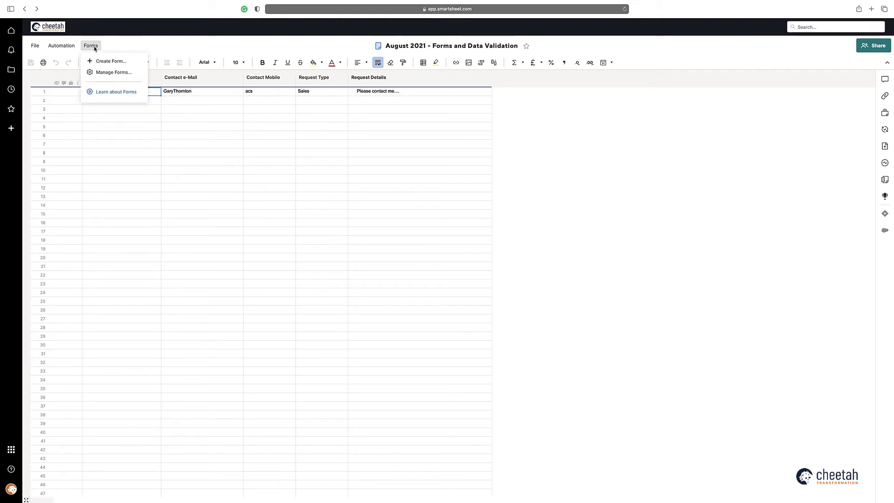
{"action": "left_click", "coordinate": [103, 60]}
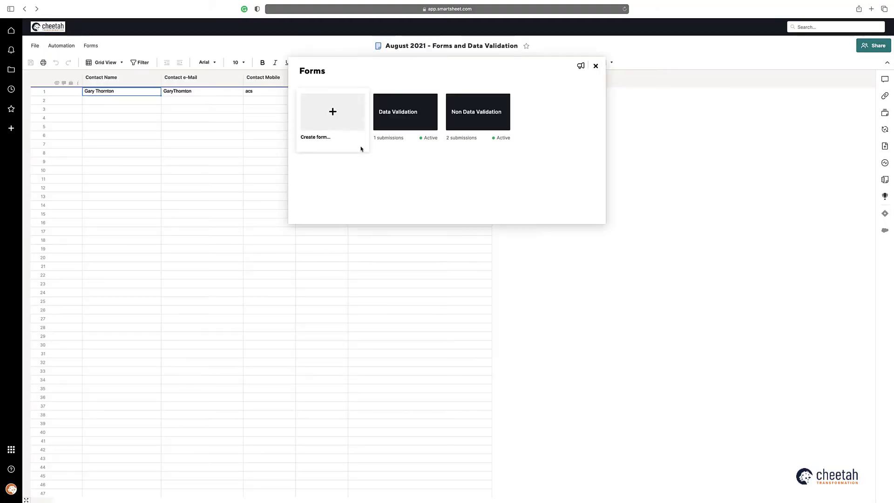
- Confirm the Data Validation form uses Email and Phone validation, then launch it live
{"action": "left_click", "coordinate": [410, 116]}
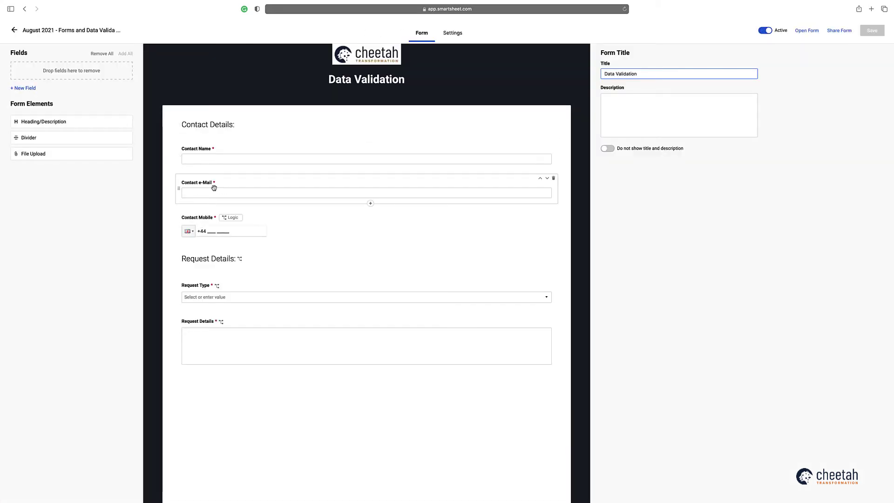
{"action": "left_click", "coordinate": [209, 199]}
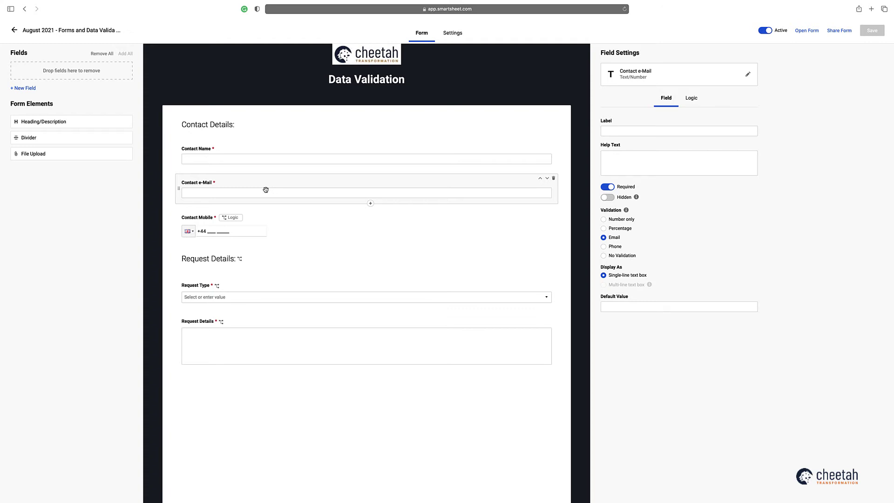
{"action": "left_click", "coordinate": [235, 236]}
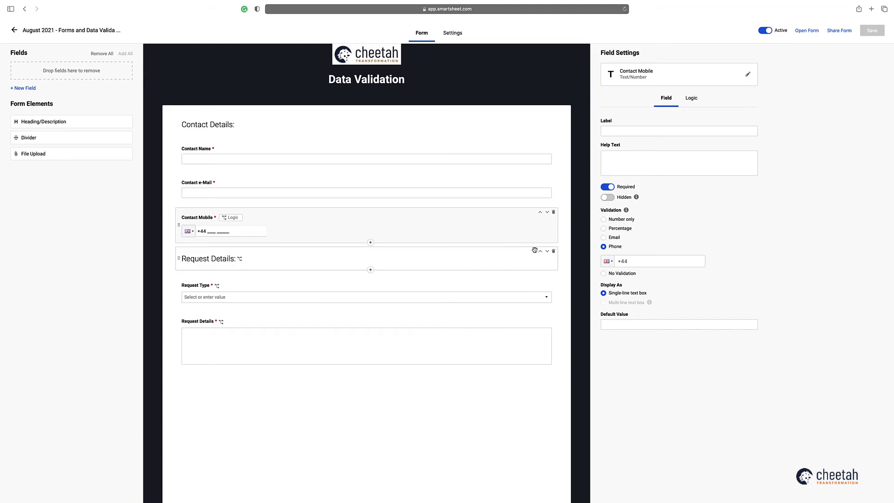
{"action": "left_click", "coordinate": [806, 30]}
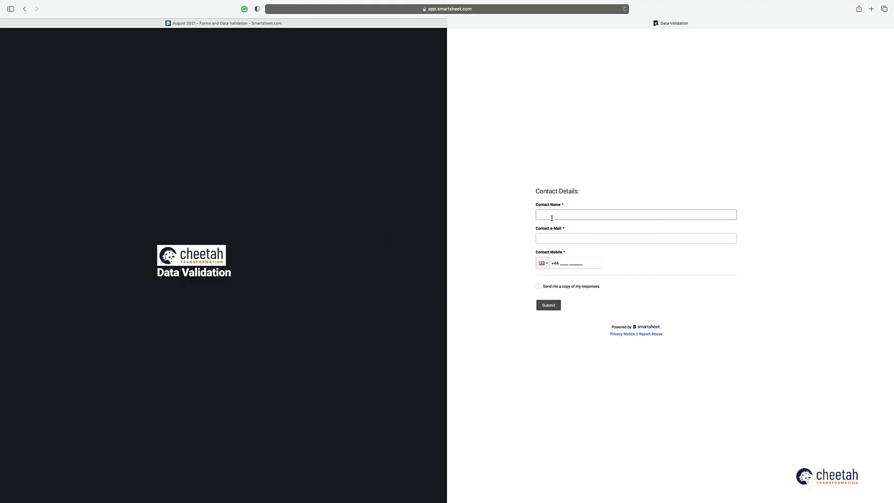
- Enter the contact's name, then correct the rejected e-mail using the suggested work address
{"action": "left_click", "coordinate": [553, 215]}
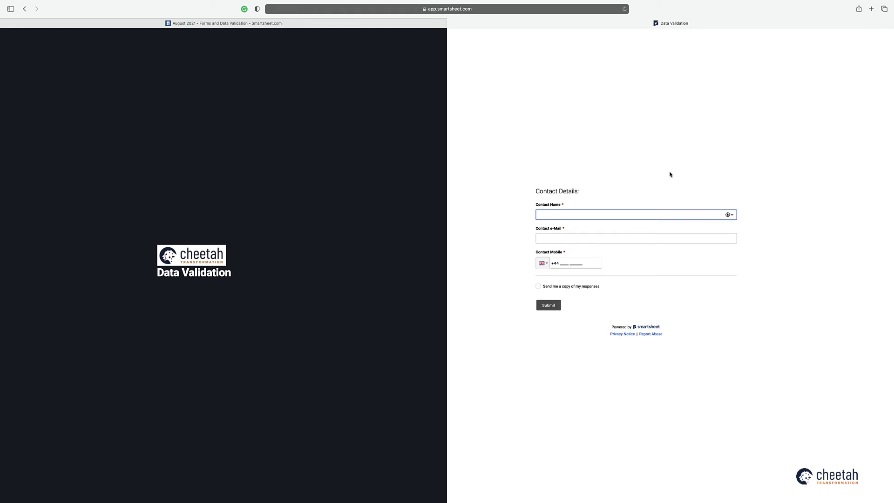
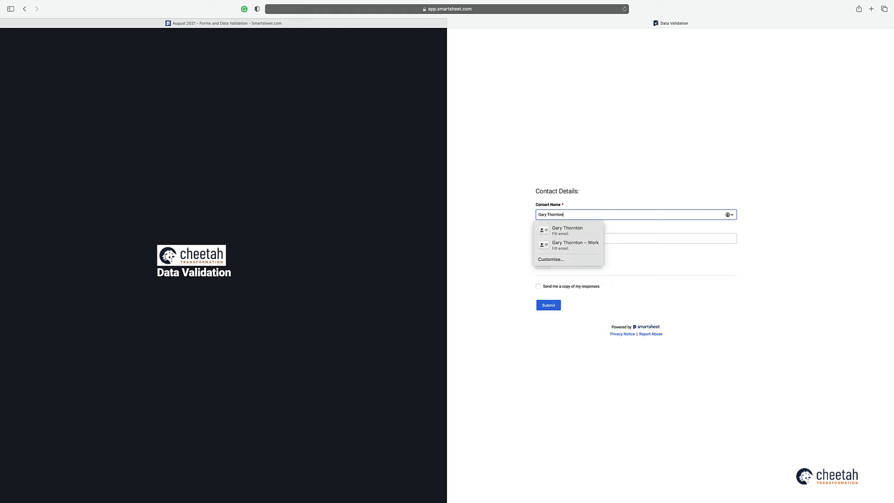
{"action": "key", "text": "Tab"}
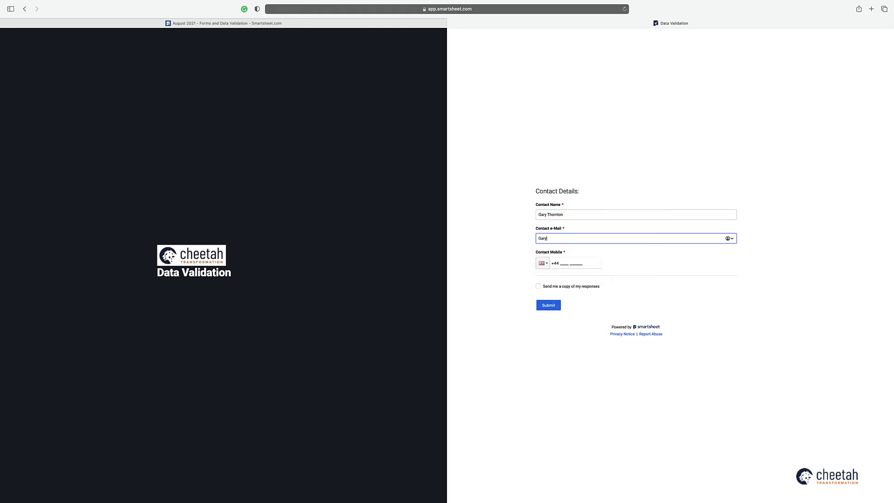
{"action": "left_click", "coordinate": [721, 223]}
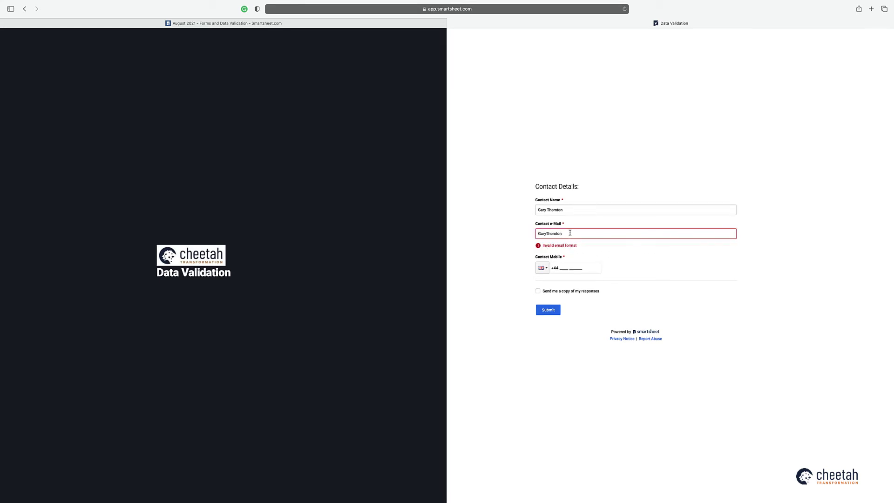
{"action": "left_click", "coordinate": [571, 233]}
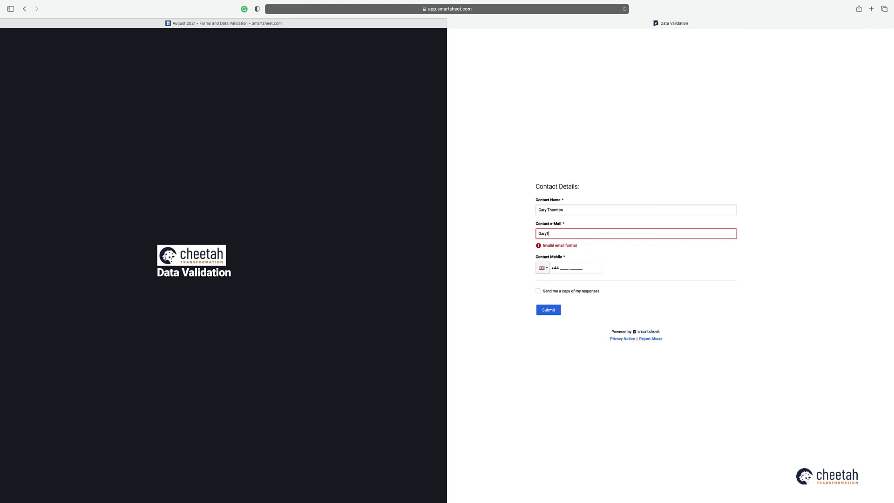
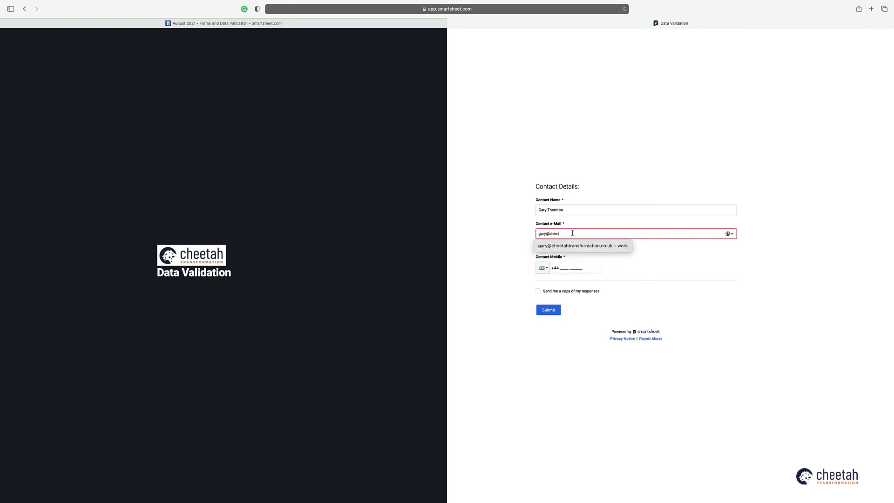
{"action": "left_click", "coordinate": [576, 245]}
- Enter the mobile, choose Sales, add details 'Please con', submit, and close the form tab
{"action": "left_click", "coordinate": [572, 266]}
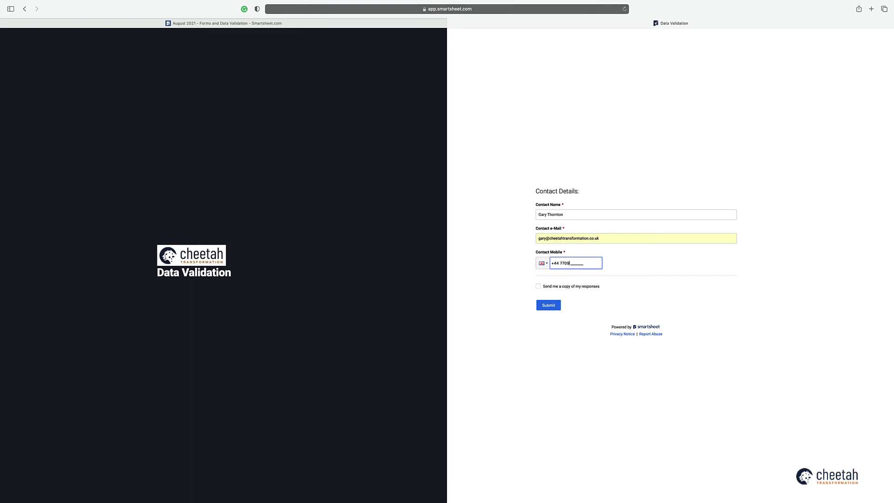
{"action": "left_click", "coordinate": [561, 263]}
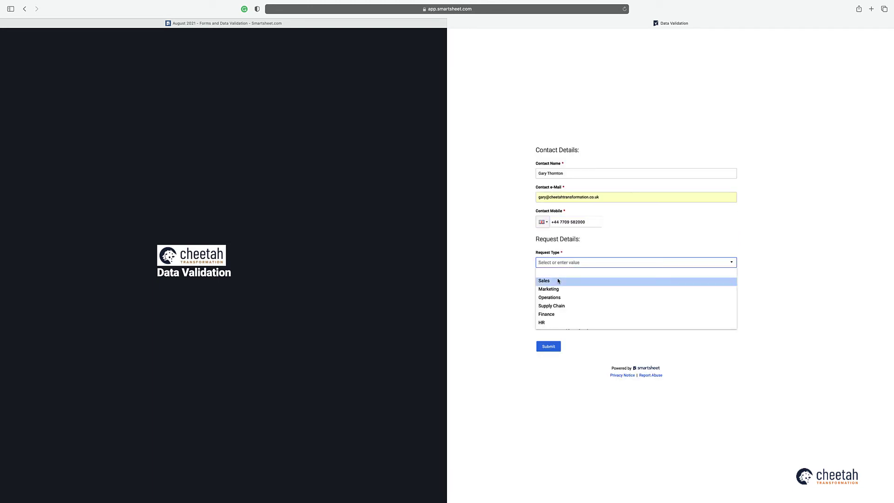
{"action": "left_click", "coordinate": [559, 281]}
{"action": "left_click", "coordinate": [559, 287]}
{"action": "type", "text": "Please"}
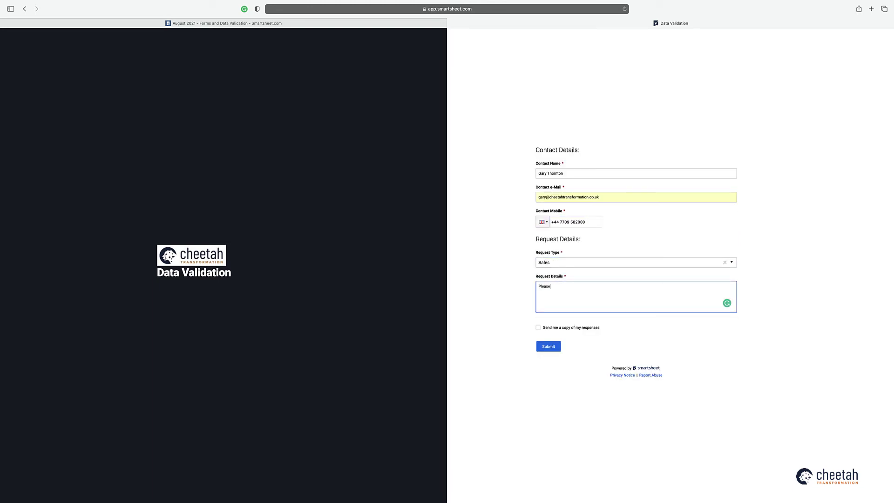
{"action": "type", "text": " contact me....."}
{"action": "left_click", "coordinate": [548, 347]}
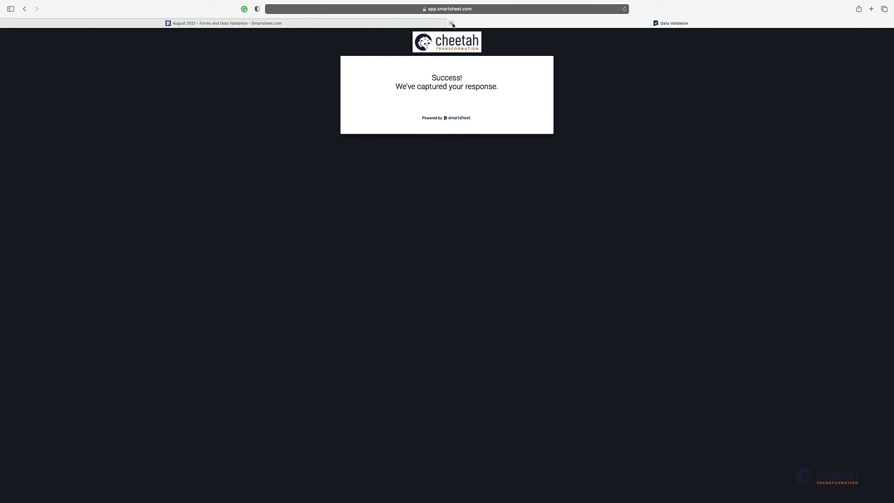
{"action": "left_click", "coordinate": [451, 23]}
- Return to the sheet, close the Forms panel and reload it to pull in new submissions
{"action": "left_click", "coordinate": [92, 36]}
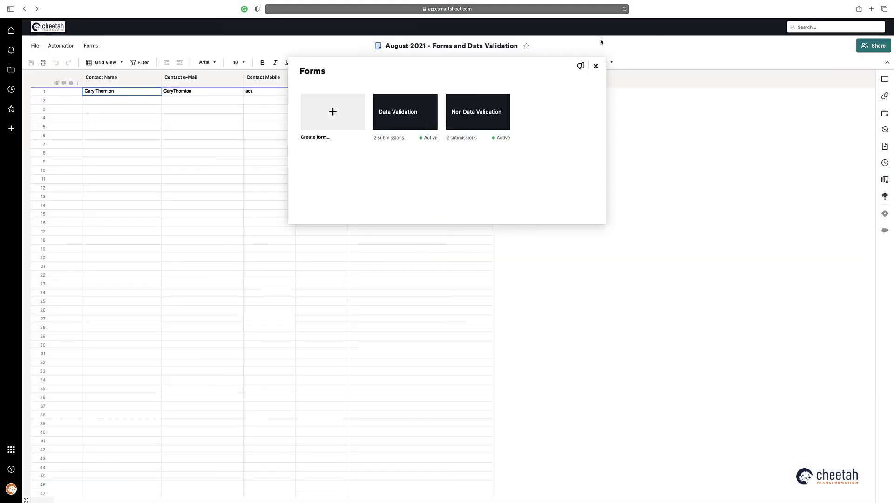
{"action": "left_click", "coordinate": [596, 65]}
{"action": "key", "text": "super+r"}
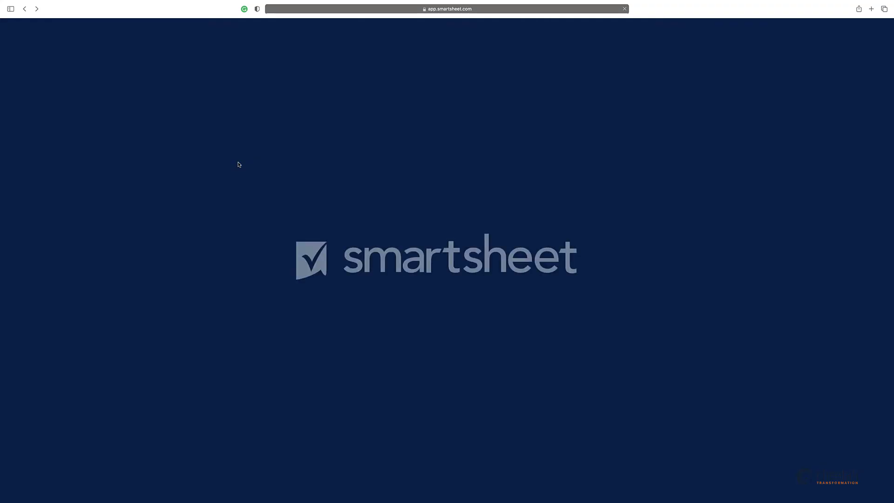